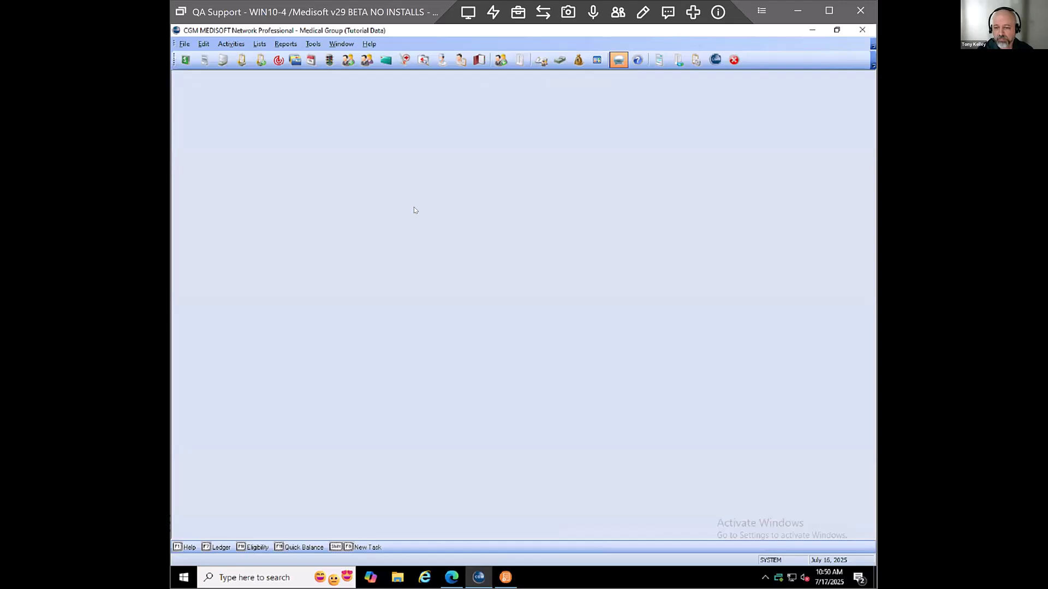
Open the Revenue Management Reports window to view the received 835 payment reports.
{"action": "mouse_move", "coordinate": [506, 577]}
{"action": "left_click", "coordinate": [230, 43]}
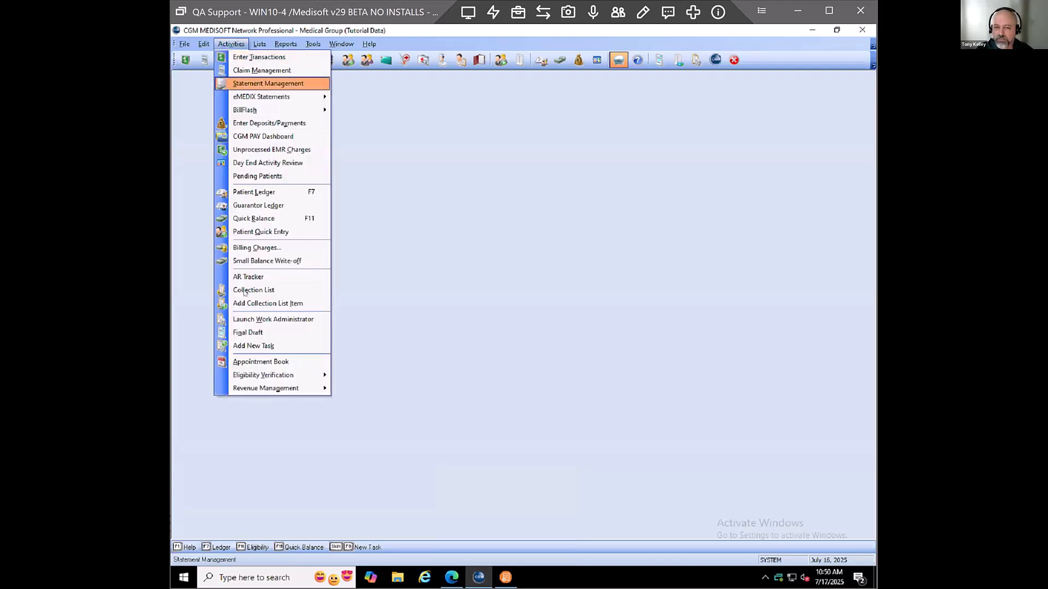
{"action": "mouse_move", "coordinate": [261, 387]}
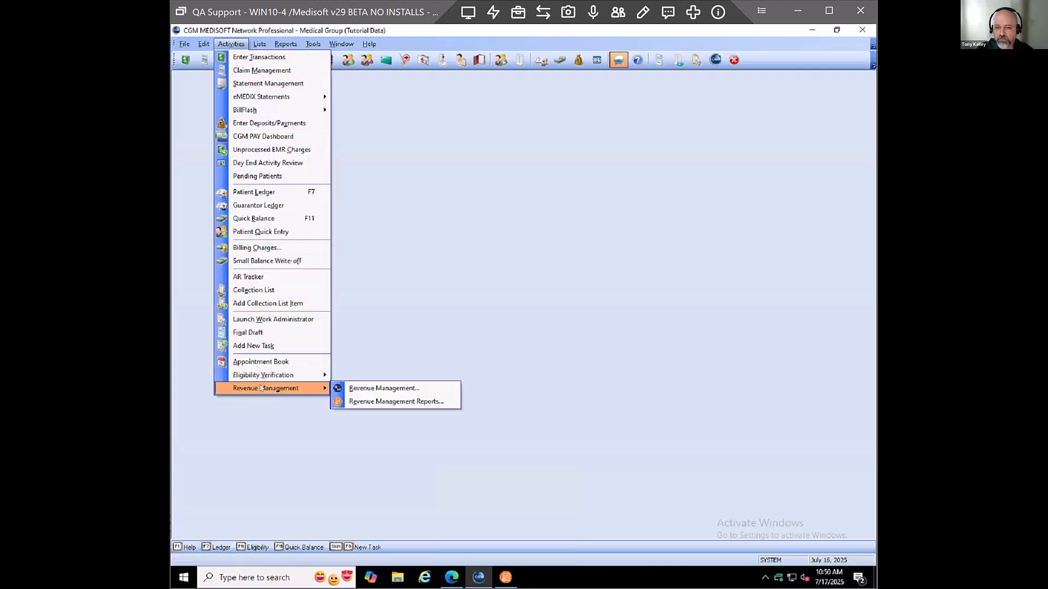
{"action": "left_click", "coordinate": [401, 402]}
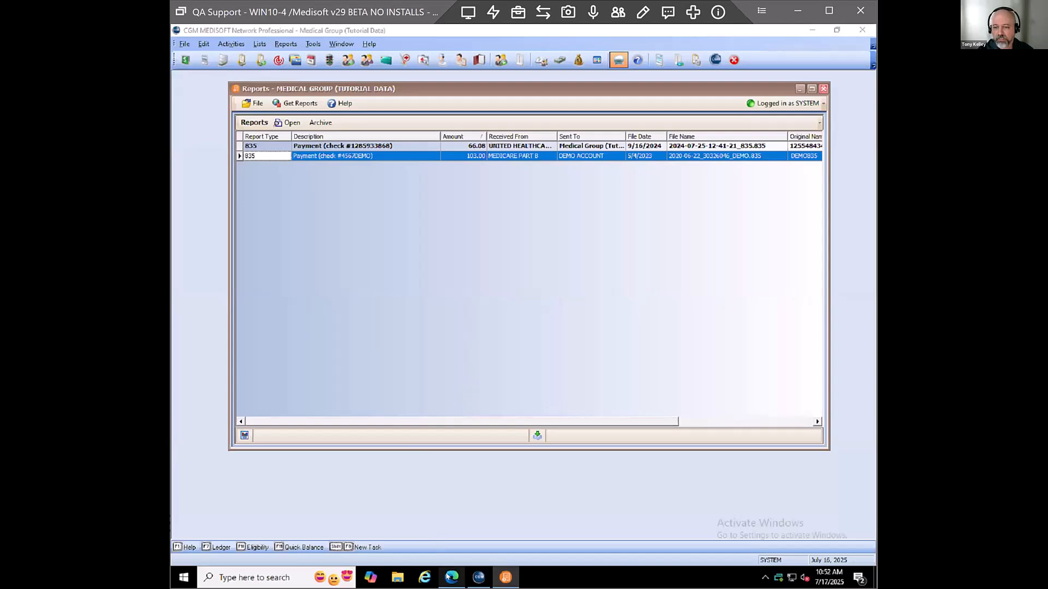
Switch briefly to the eMEDIX Online sign-in page in Edge, minimize it, and close the Reports window.
{"action": "left_click", "coordinate": [447, 576]}
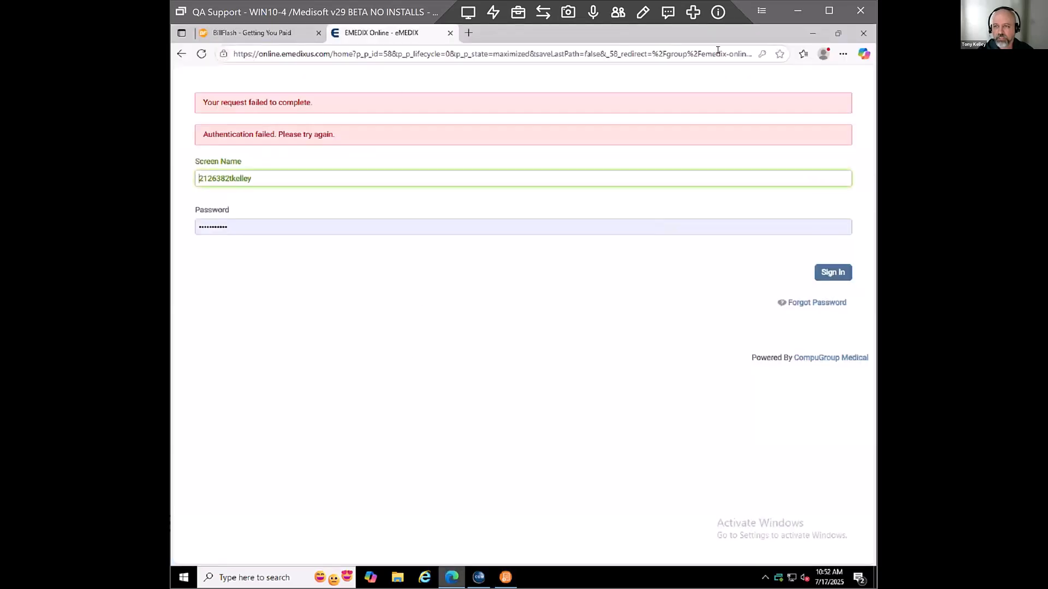
{"action": "left_click", "coordinate": [813, 32]}
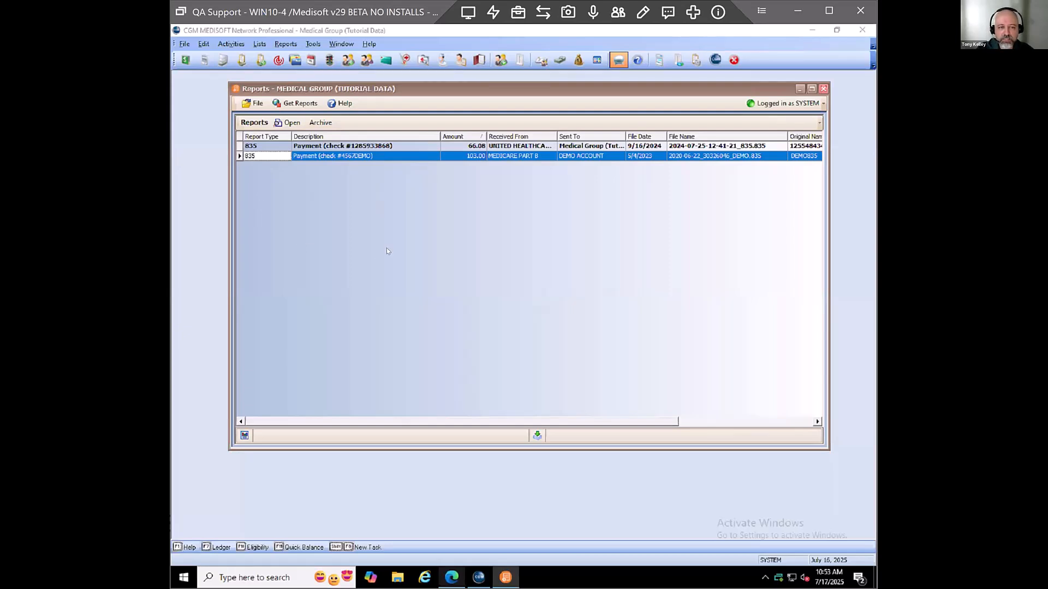
{"action": "left_click", "coordinate": [824, 88]}
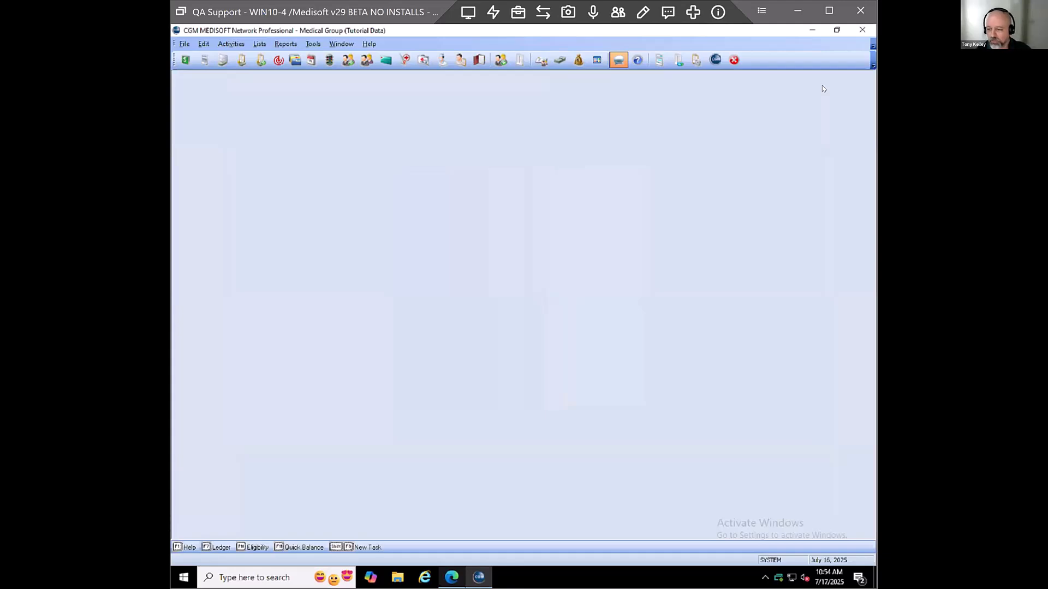
Open AR Tracker, apply an Insurance aging filter with Primary claims and Insurance starting level, and maximize the results.
{"action": "left_click", "coordinate": [279, 61]}
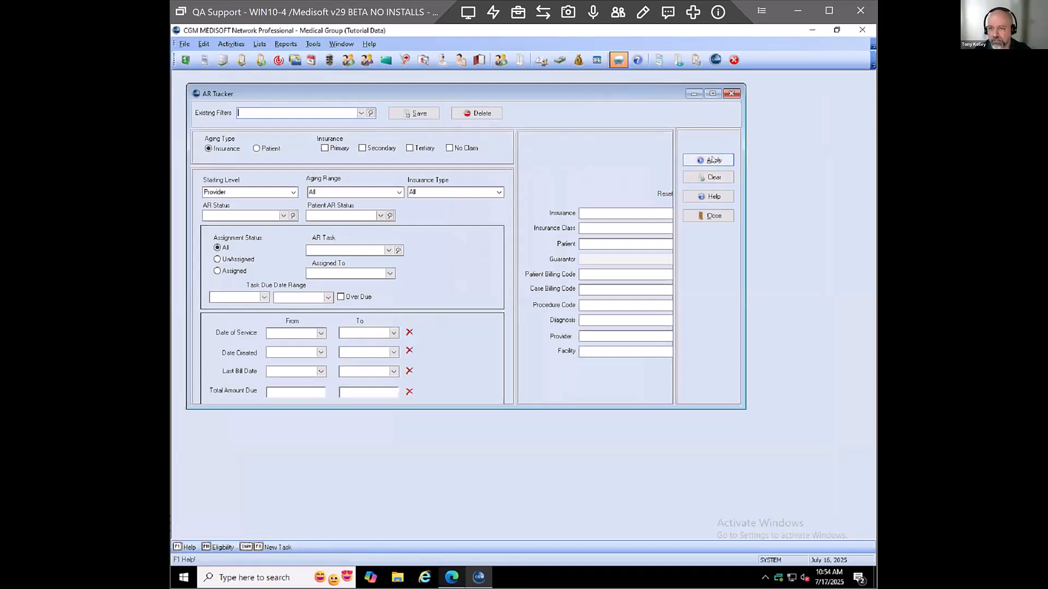
{"action": "left_click", "coordinate": [581, 218]}
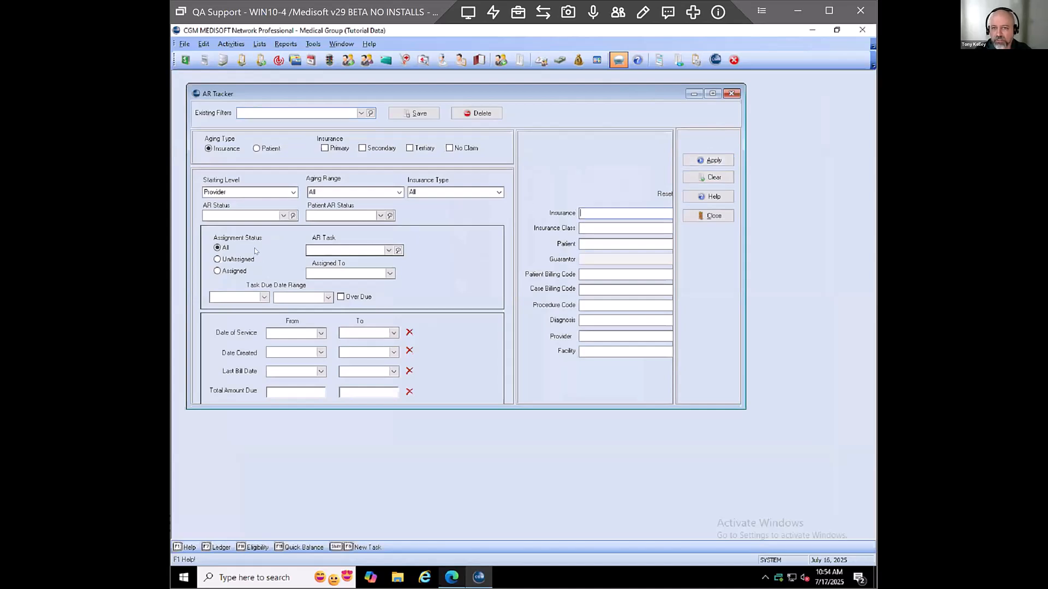
{"action": "left_click", "coordinate": [255, 147]}
{"action": "left_click", "coordinate": [208, 149]}
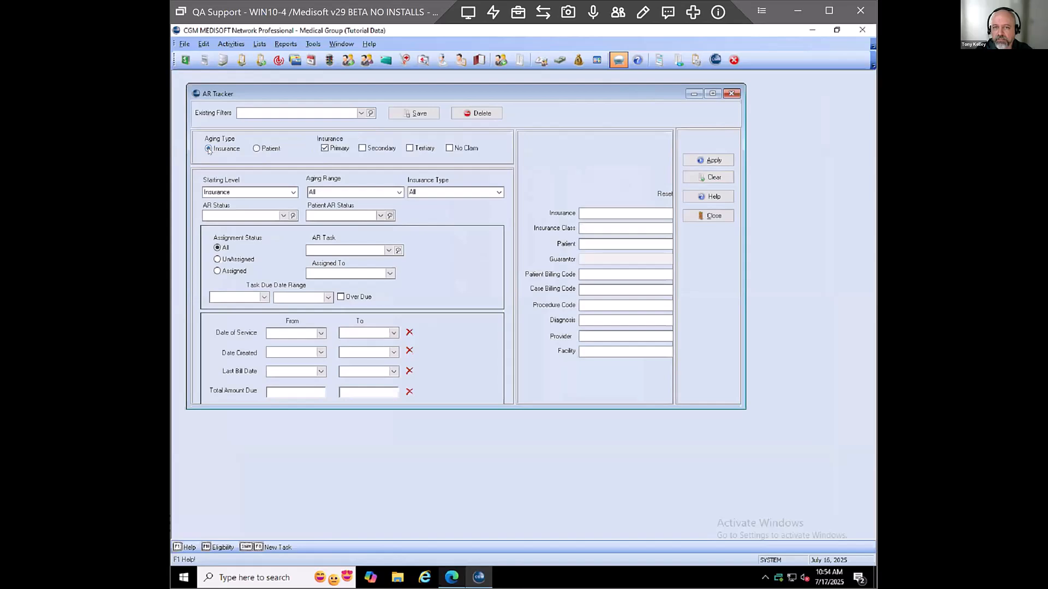
{"action": "left_click", "coordinate": [710, 160]}
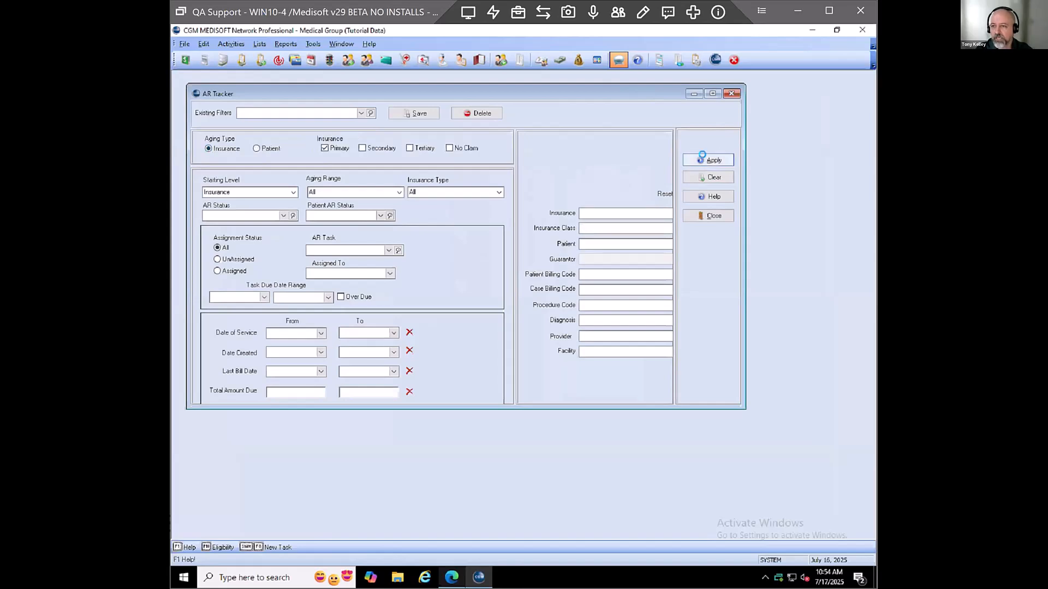
{"action": "left_click", "coordinate": [711, 94]}
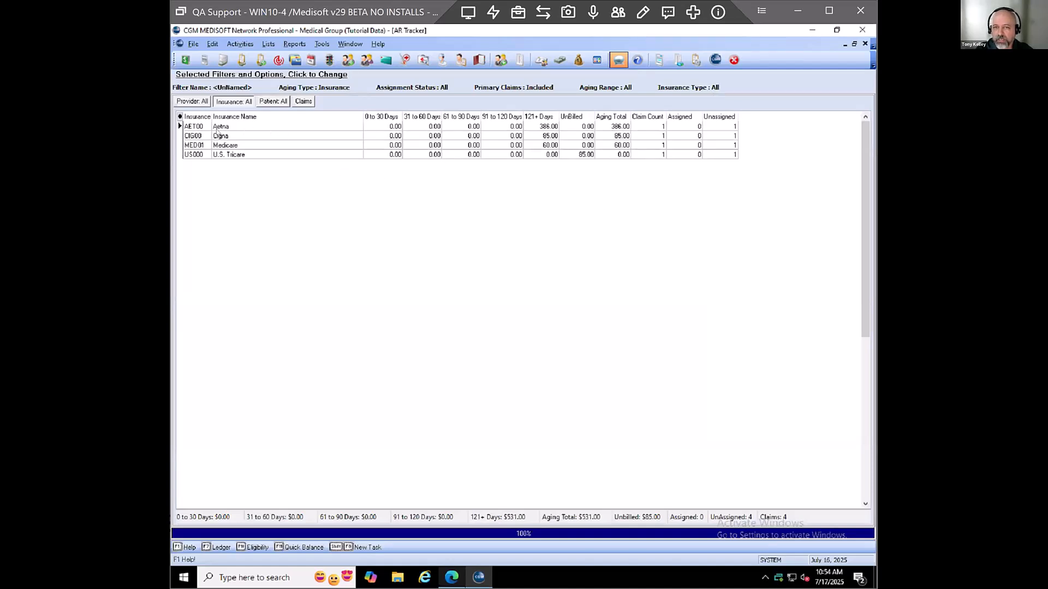
Examine the aging rows for Aetna, Cigna, Medicare and U.S. Tricare, and sort the list by Aging Total.
{"action": "left_click", "coordinate": [194, 127]}
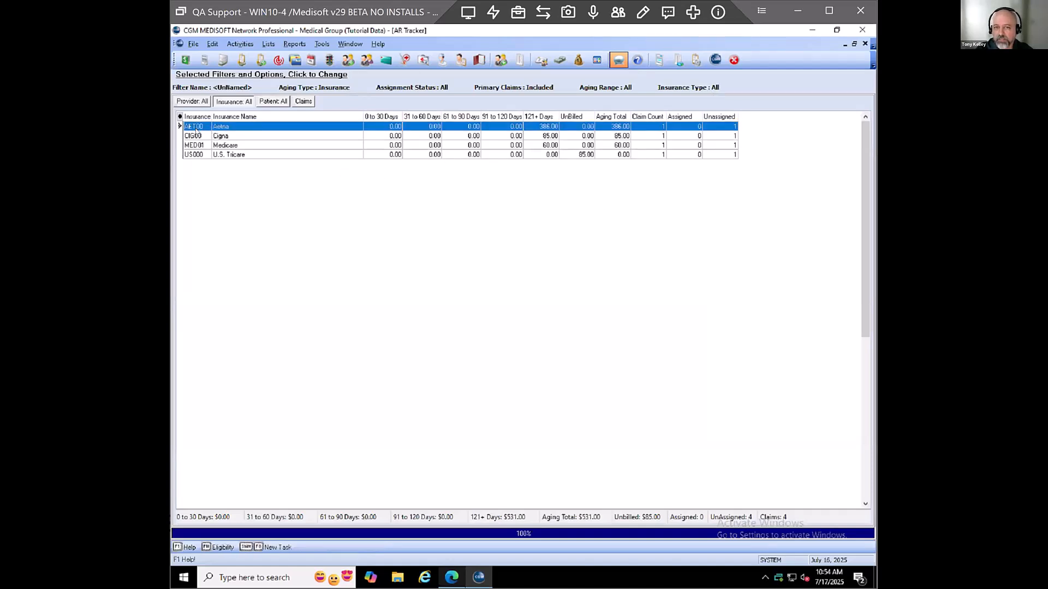
{"action": "left_click", "coordinate": [195, 136]}
{"action": "left_click", "coordinate": [194, 145]}
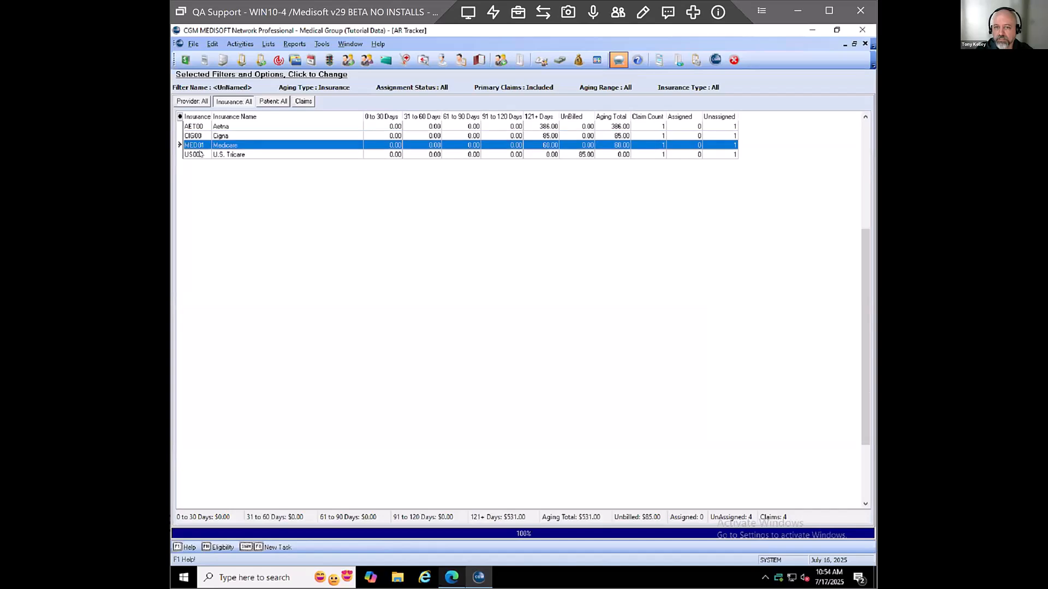
{"action": "left_click", "coordinate": [195, 155]}
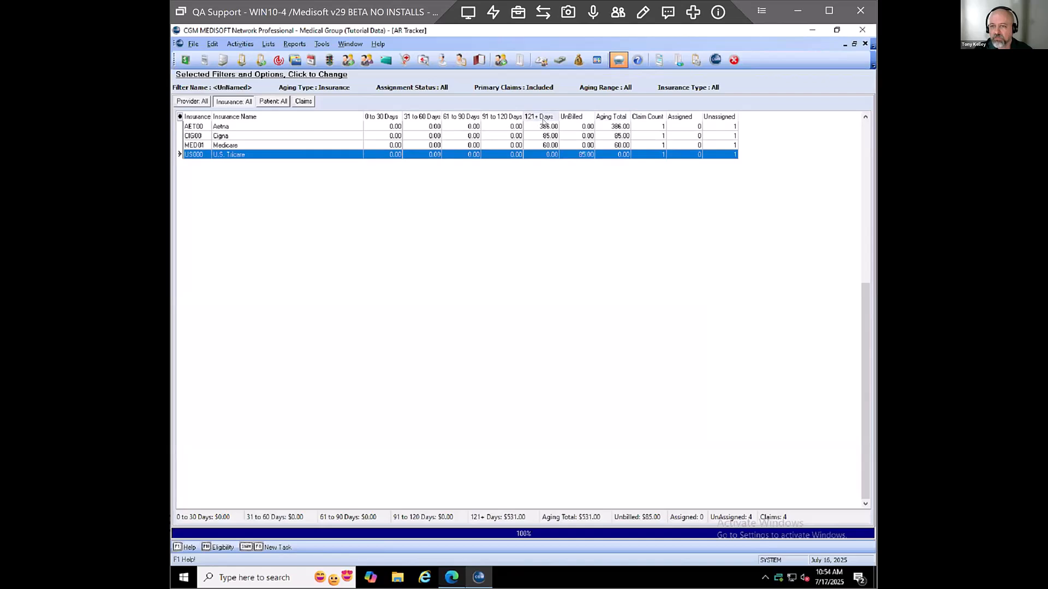
{"action": "left_click", "coordinate": [610, 116]}
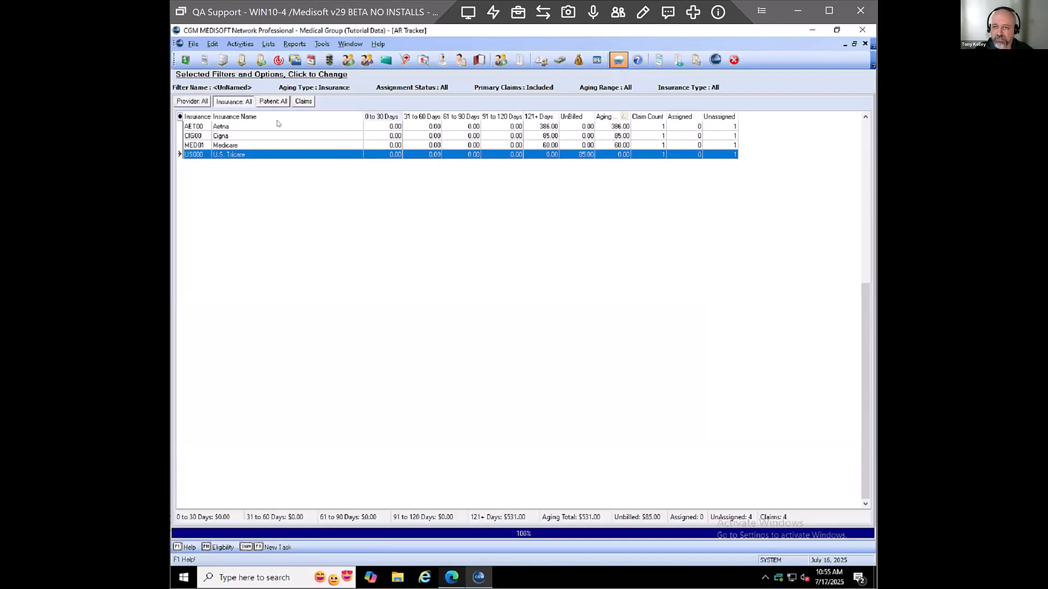
Drill down from Aetna to its patient, open that patient's claims, and select the claim.
{"action": "left_click", "coordinate": [203, 128]}
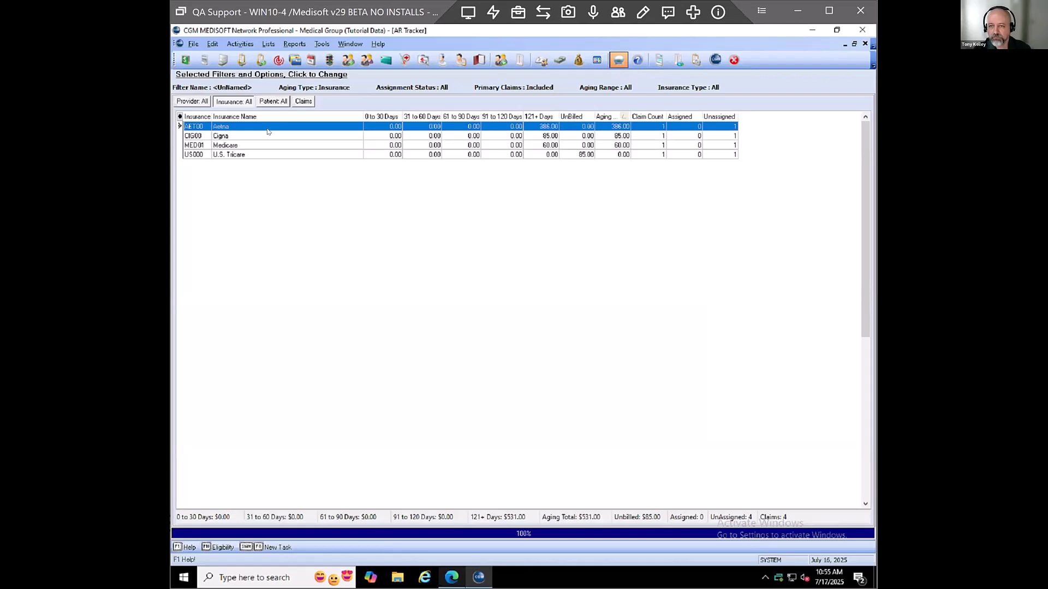
{"action": "double_click", "coordinate": [200, 128]}
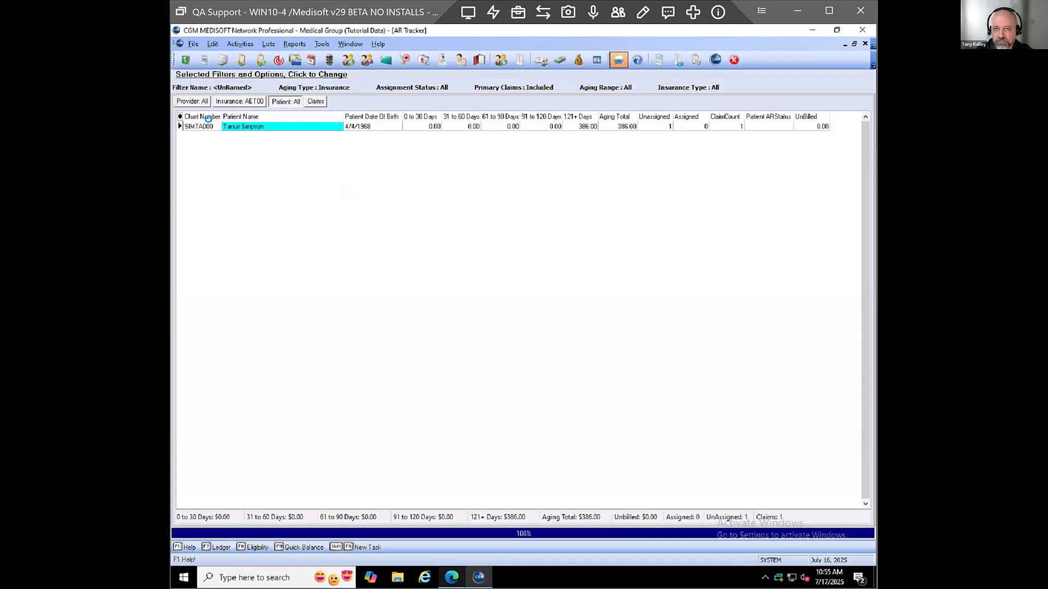
{"action": "left_click", "coordinate": [207, 118]}
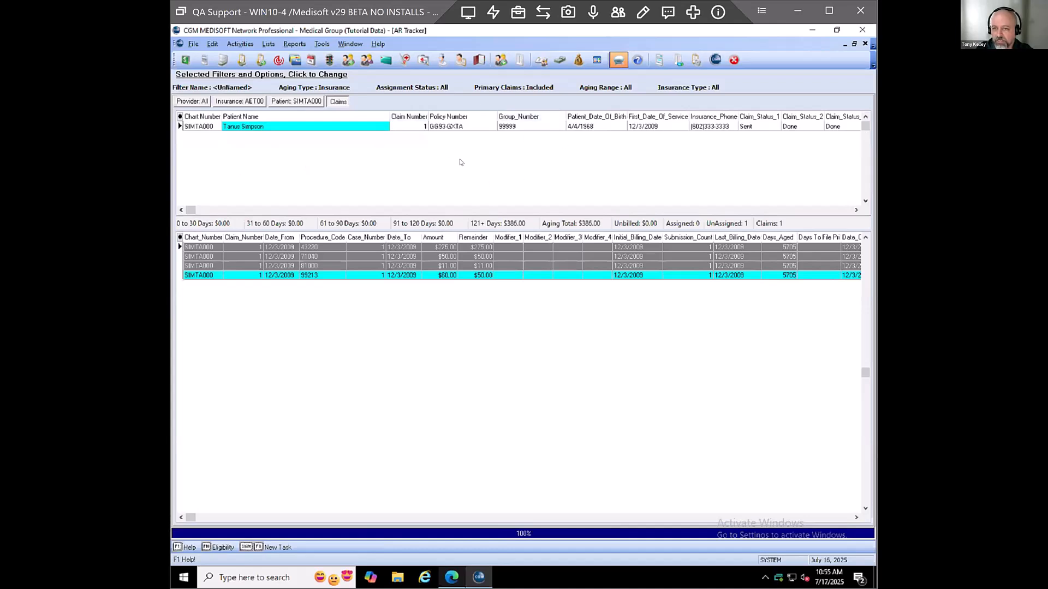
{"action": "left_click", "coordinate": [196, 125]}
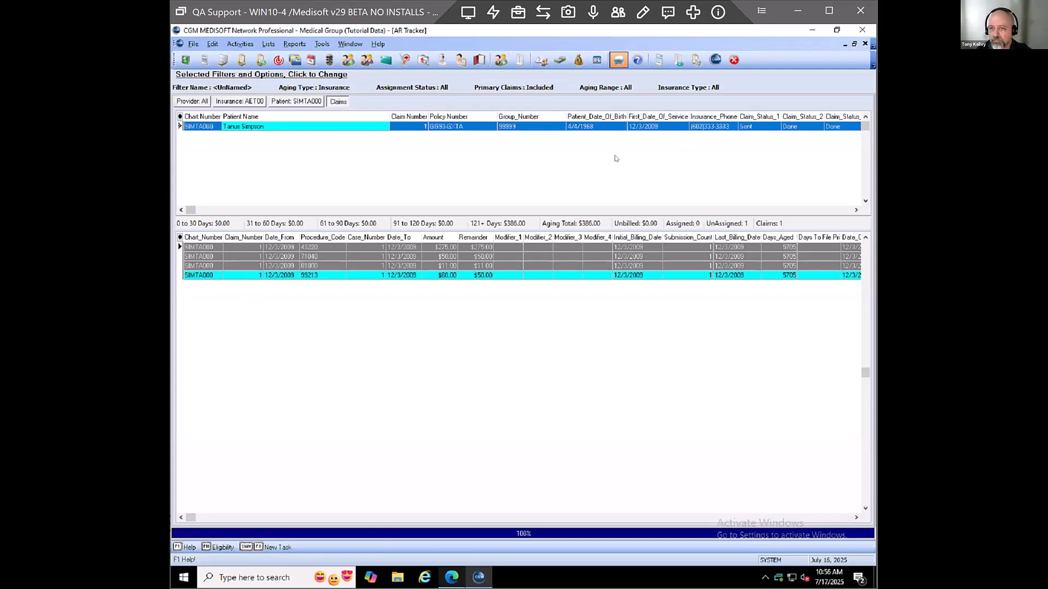
Examine the claim's procedure lines 43220, 71040 and 81000, and open the case for the 71040 line.
{"action": "left_click", "coordinate": [226, 248]}
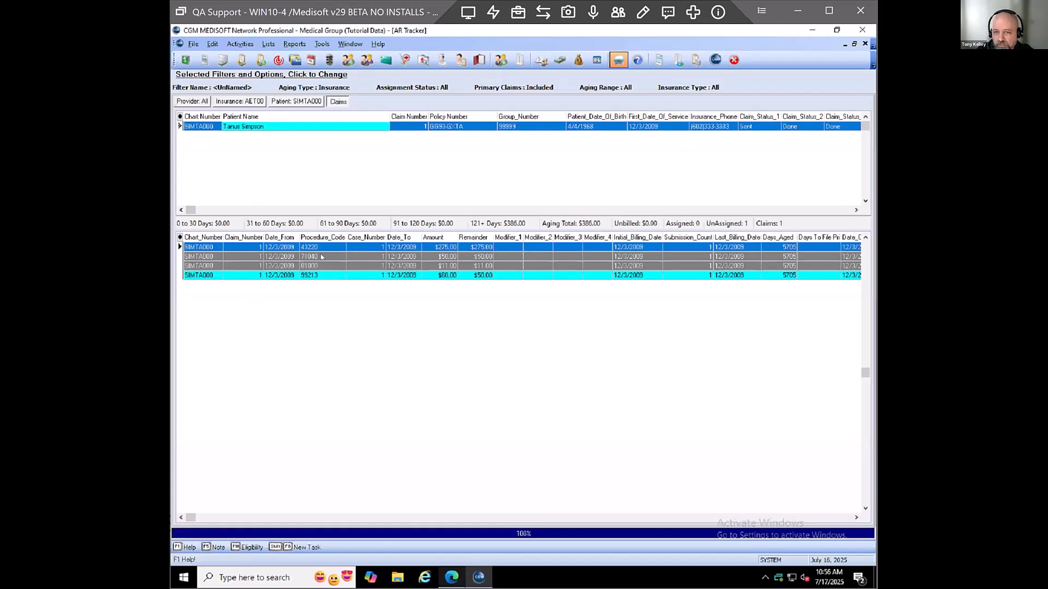
{"action": "left_click", "coordinate": [271, 258]}
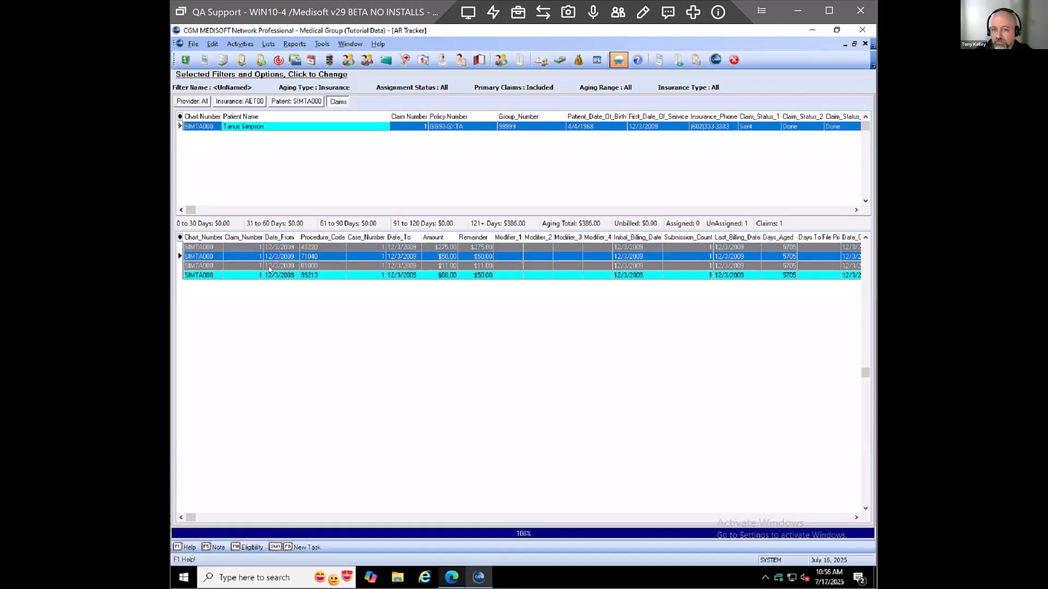
{"action": "left_click", "coordinate": [270, 266]}
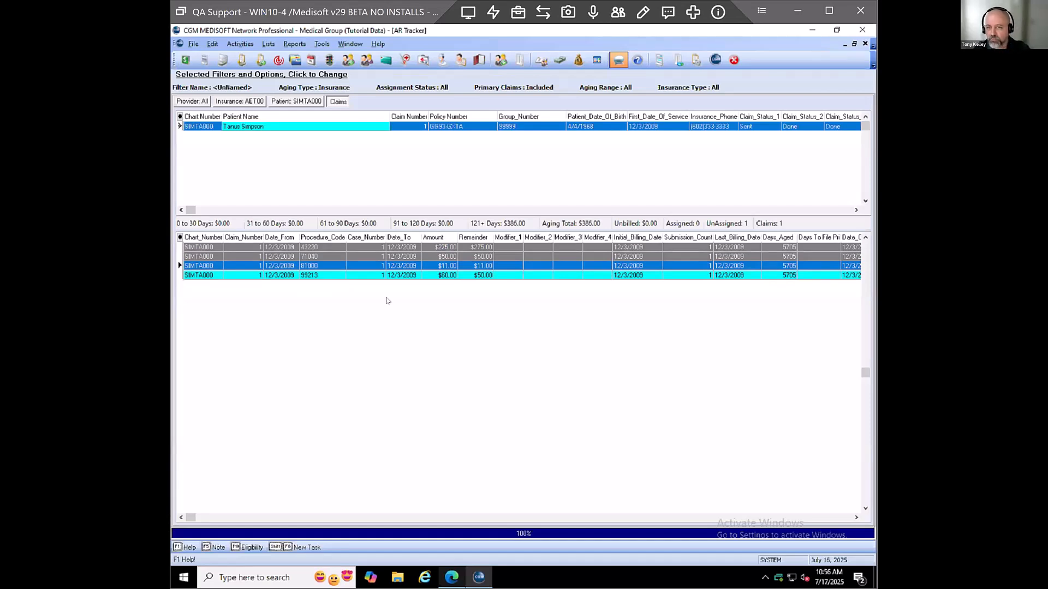
{"action": "right_click", "coordinate": [226, 257]}
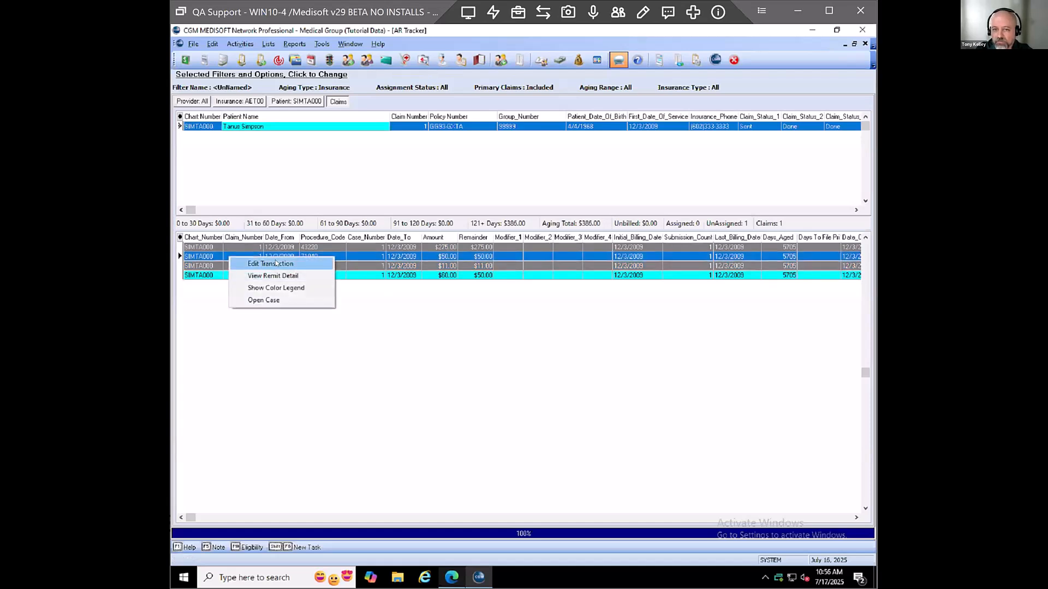
{"action": "left_click", "coordinate": [261, 301]}
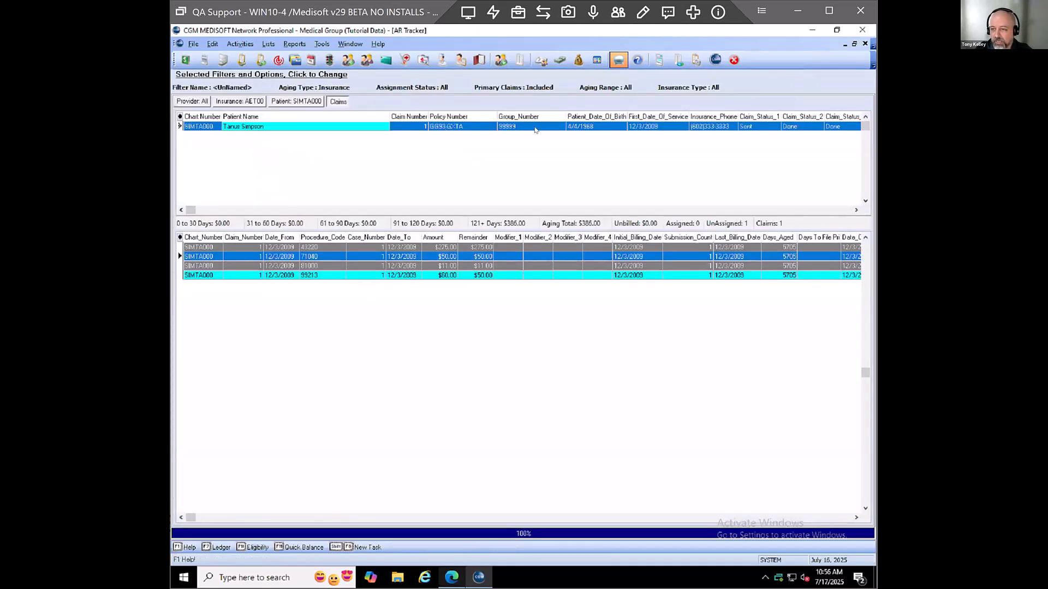
Open the patient's claim, mark the Carrier 1 claim status as Ready to send, and discard the change.
{"action": "right_click", "coordinate": [233, 129]}
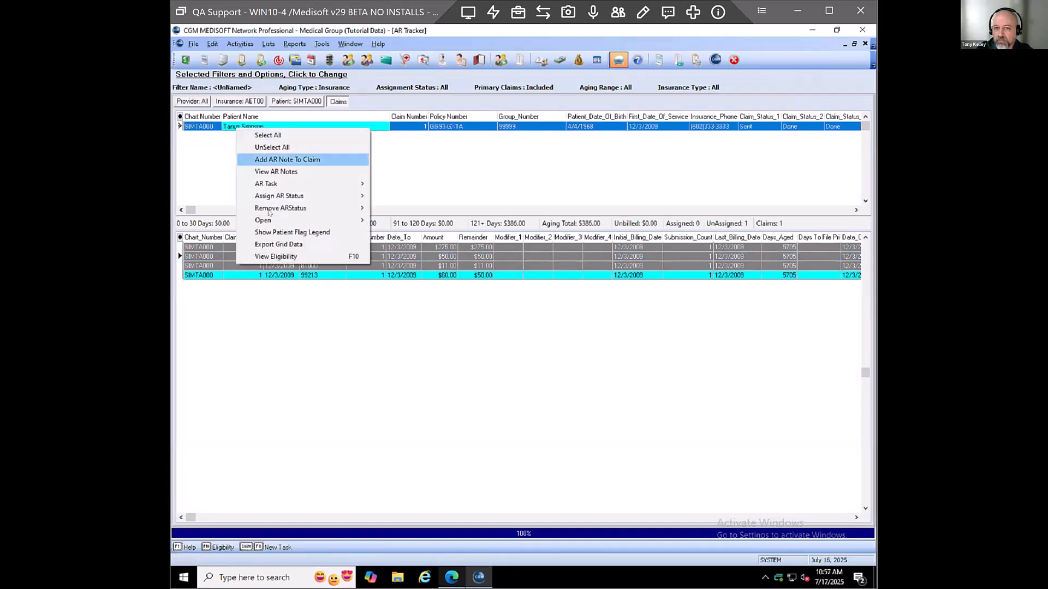
{"action": "mouse_move", "coordinate": [281, 220]}
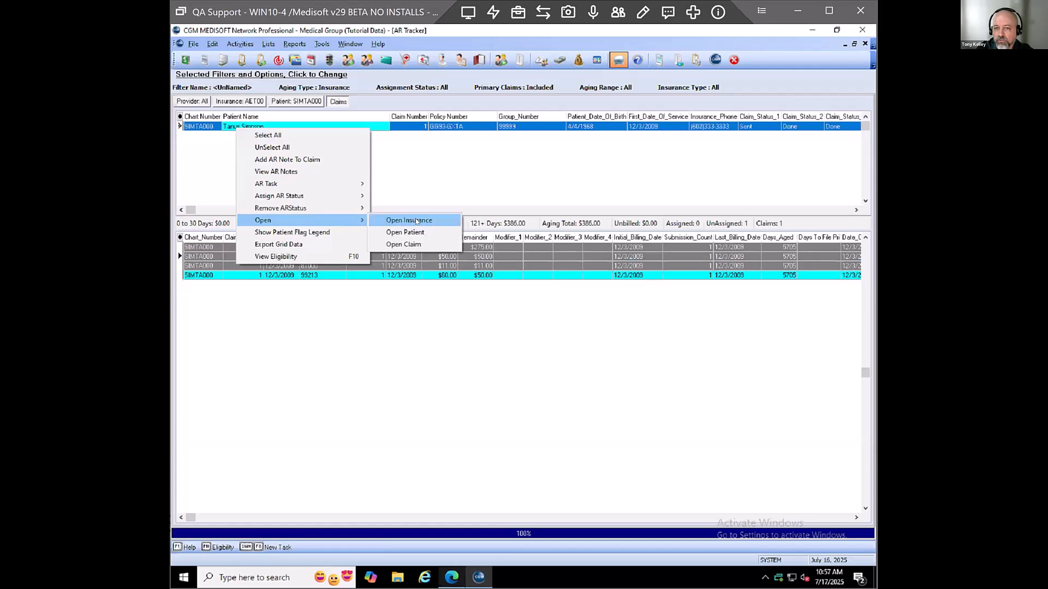
{"action": "left_click", "coordinate": [411, 243]}
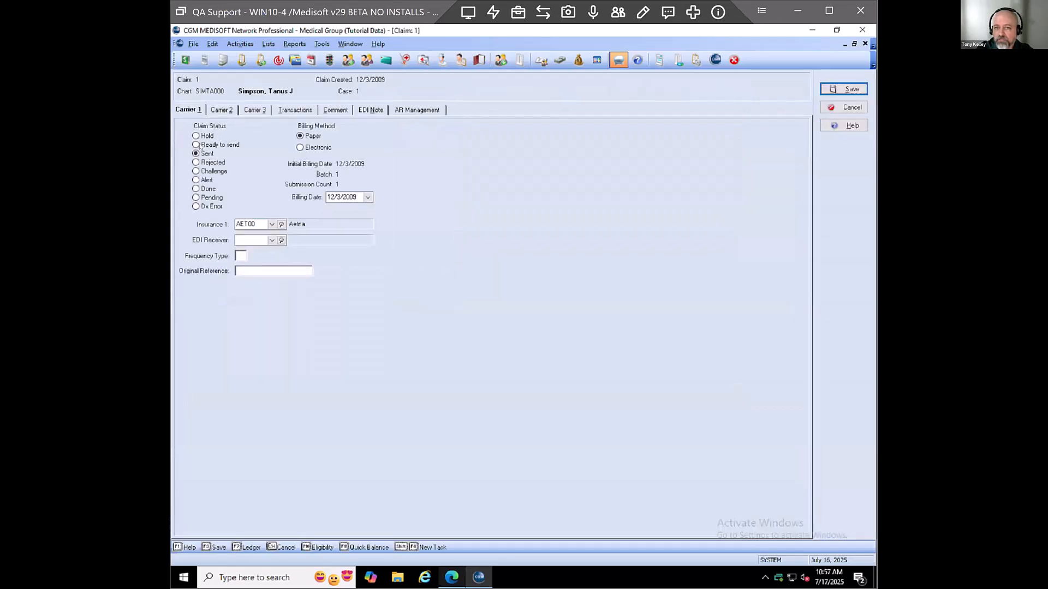
{"action": "left_click", "coordinate": [197, 145]}
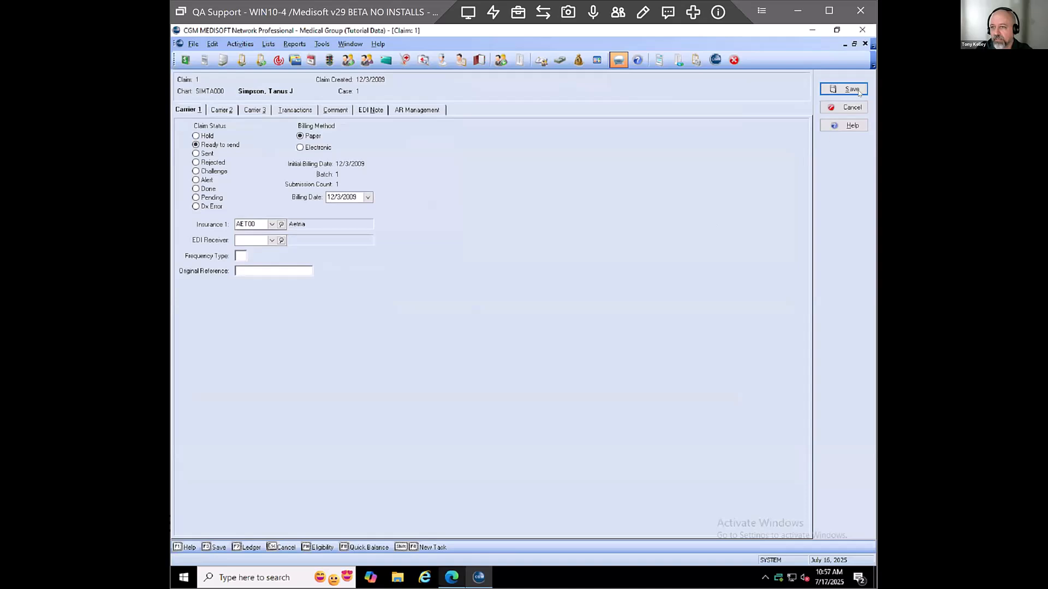
{"action": "left_click", "coordinate": [846, 108]}
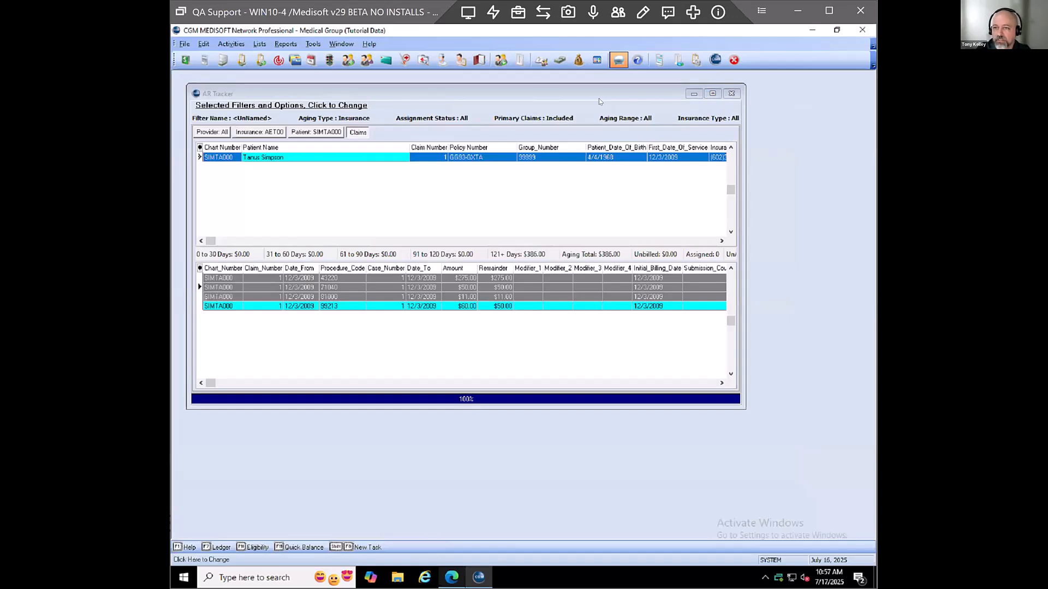
Maximize AR Tracker, reopen its filter options, and look at the users available in the Assigned To filter.
{"action": "left_click", "coordinate": [712, 94]}
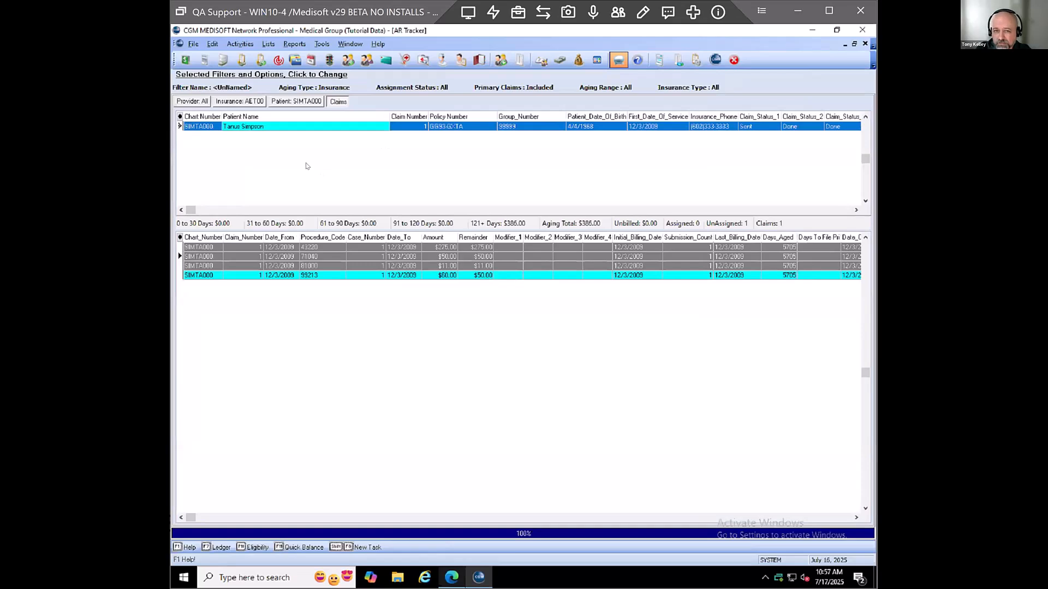
{"action": "left_click", "coordinate": [233, 77]}
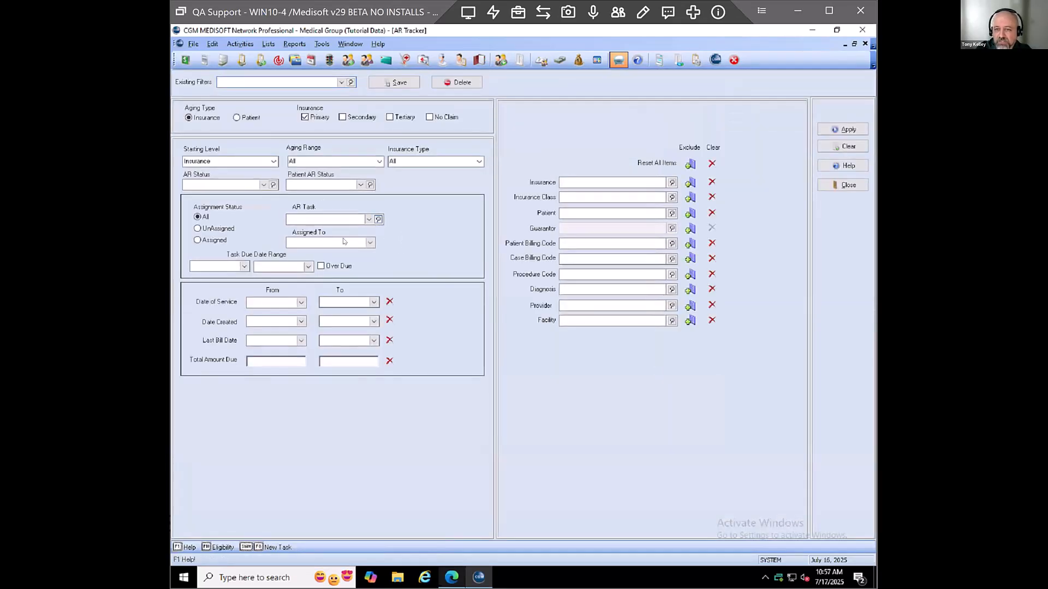
{"action": "left_click", "coordinate": [370, 243]}
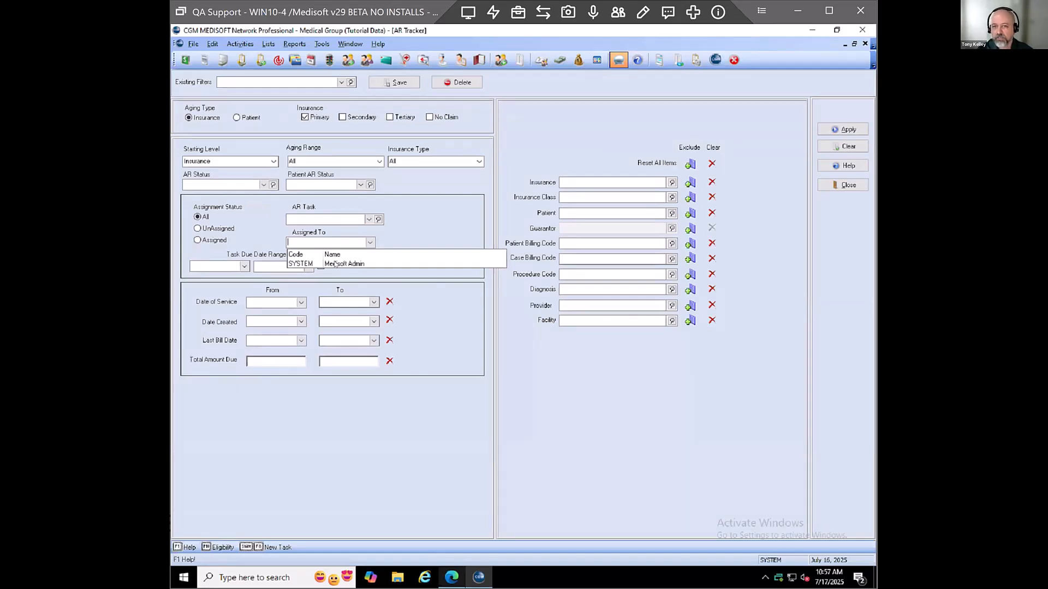
{"action": "left_click", "coordinate": [303, 242]}
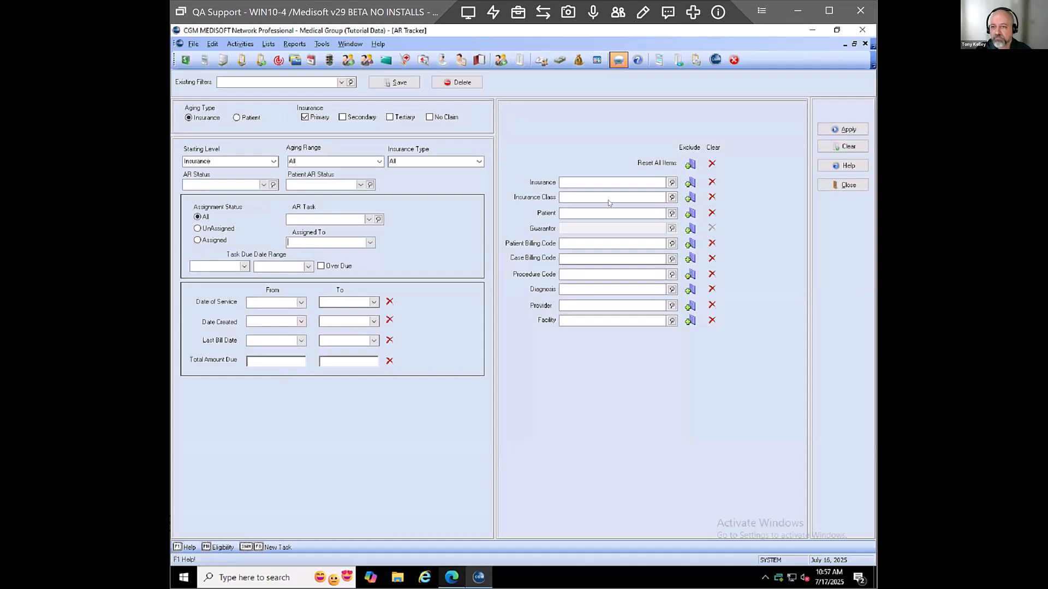
{"action": "left_click", "coordinate": [566, 180]}
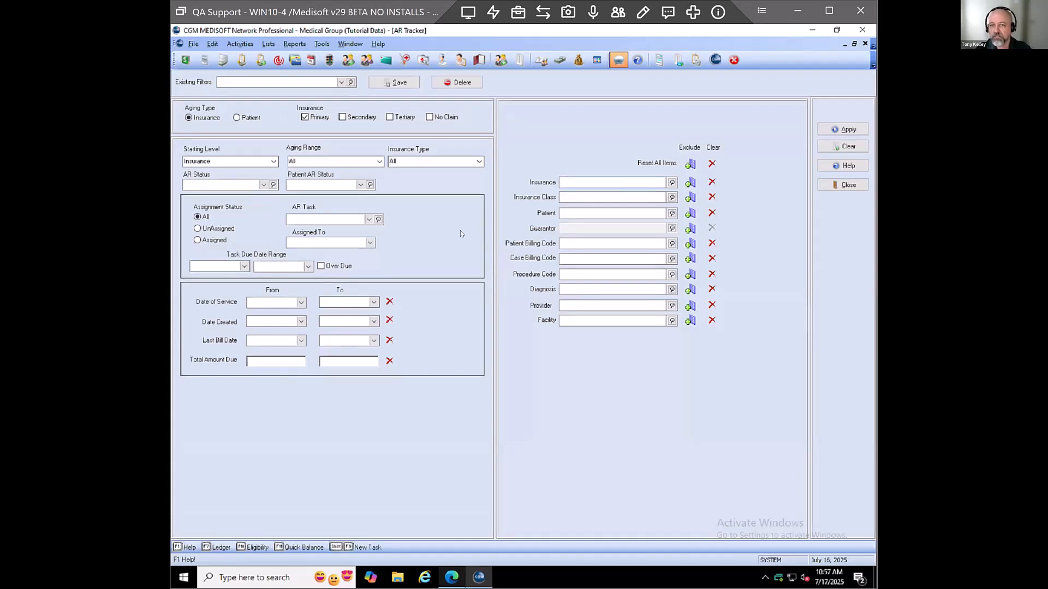
{"action": "left_click", "coordinate": [370, 244]}
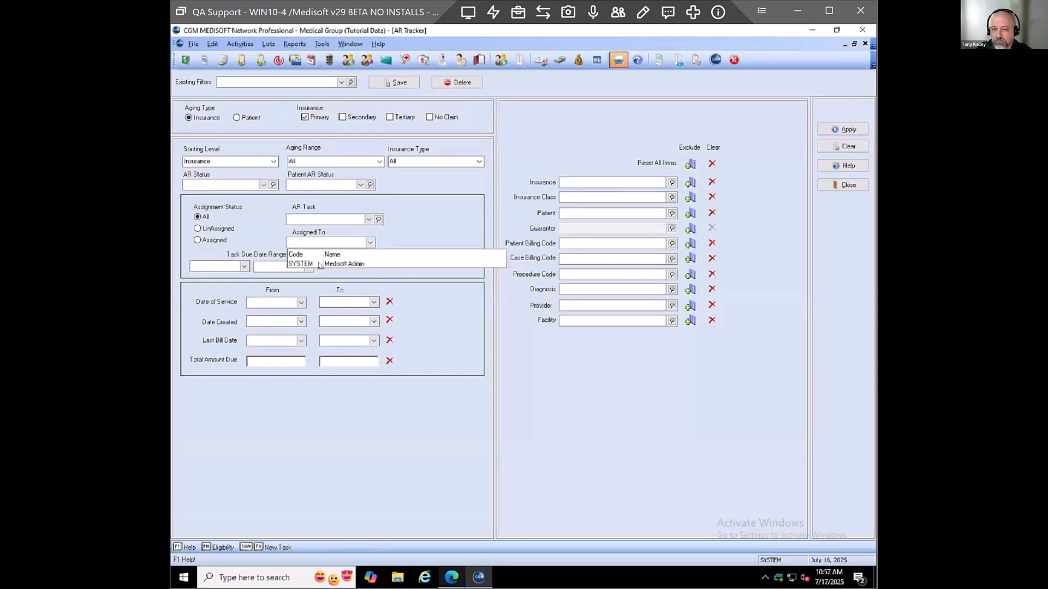
{"action": "left_click", "coordinate": [454, 210]}
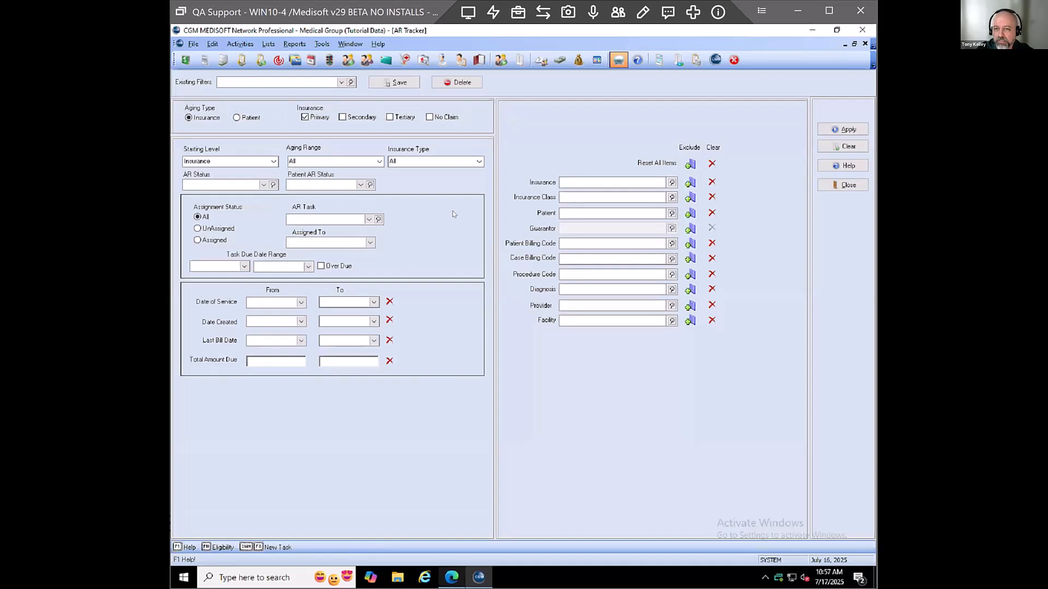
{"action": "left_click", "coordinate": [370, 242]}
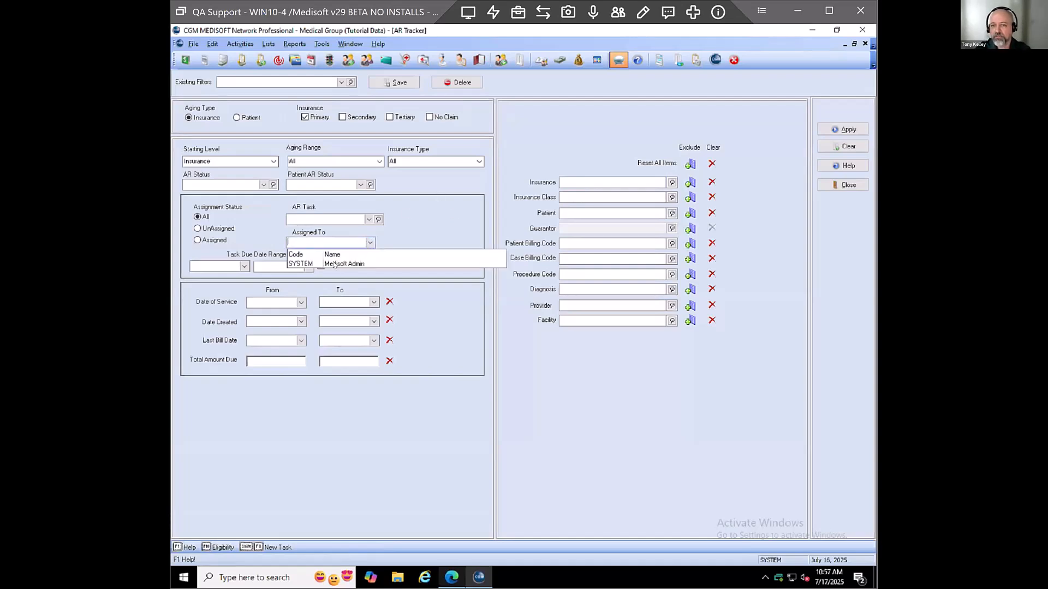
{"action": "left_click", "coordinate": [451, 206]}
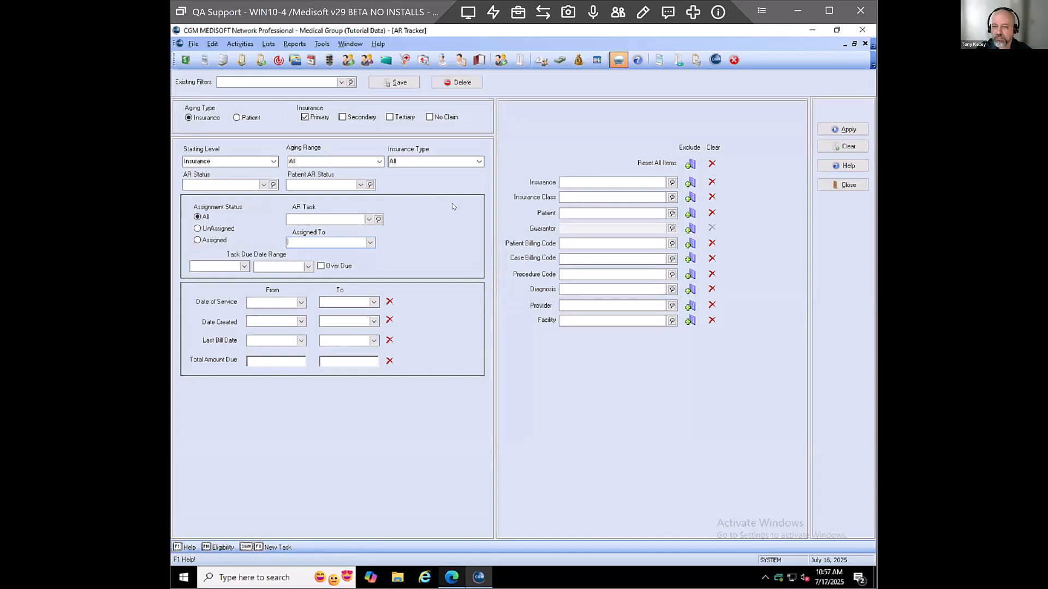